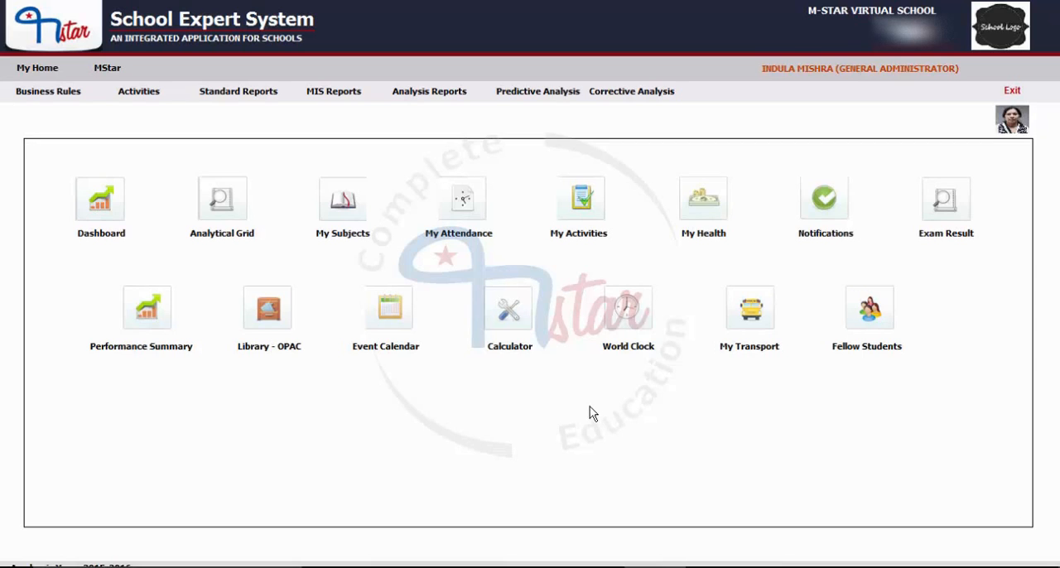
Step: Switch to the SMS module and open its Send SMS form
{"action": "left_click", "coordinate": [113, 73]}
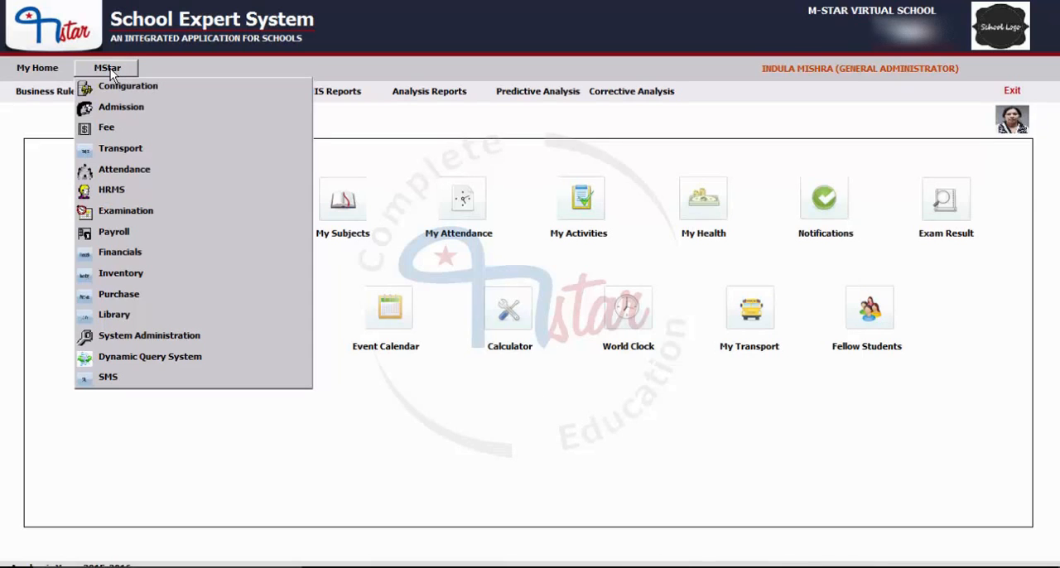
{"action": "left_click", "coordinate": [134, 382]}
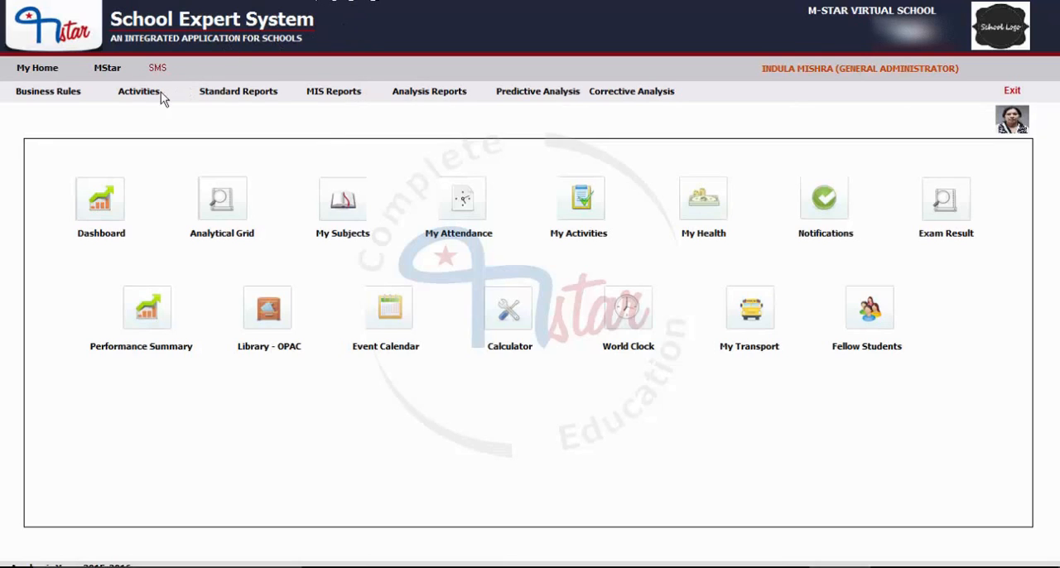
{"action": "left_click", "coordinate": [139, 93]}
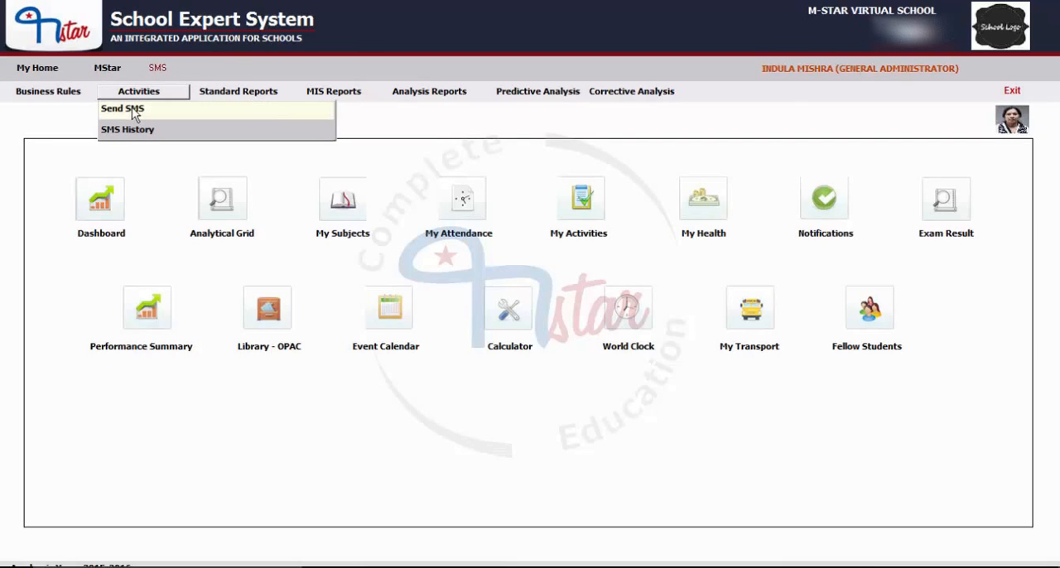
{"action": "left_click", "coordinate": [132, 108]}
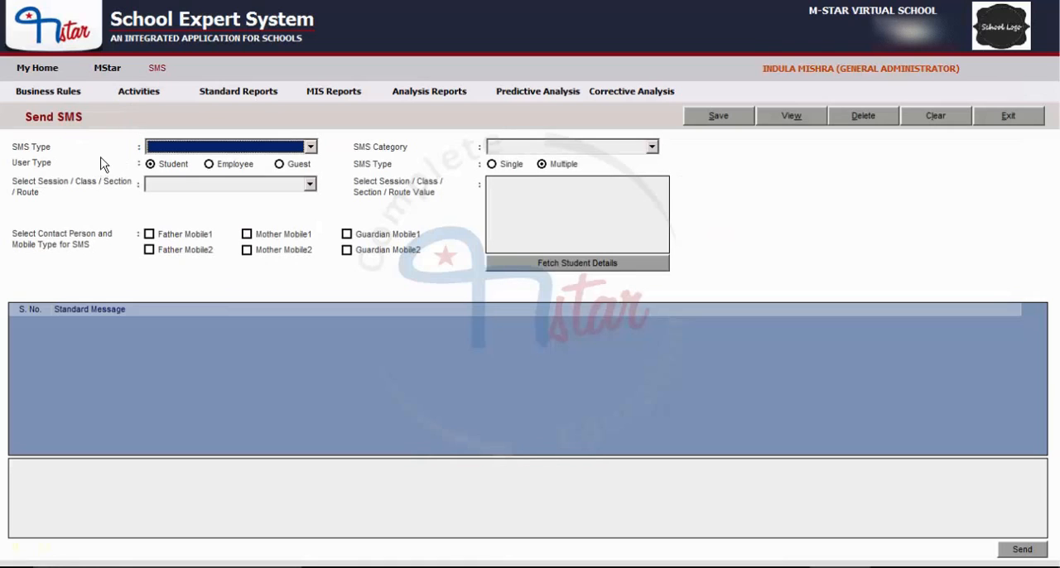
Step: Set the SMS type to User Defined SMS and the SMS category to GENERAL
{"action": "left_click", "coordinate": [177, 153]}
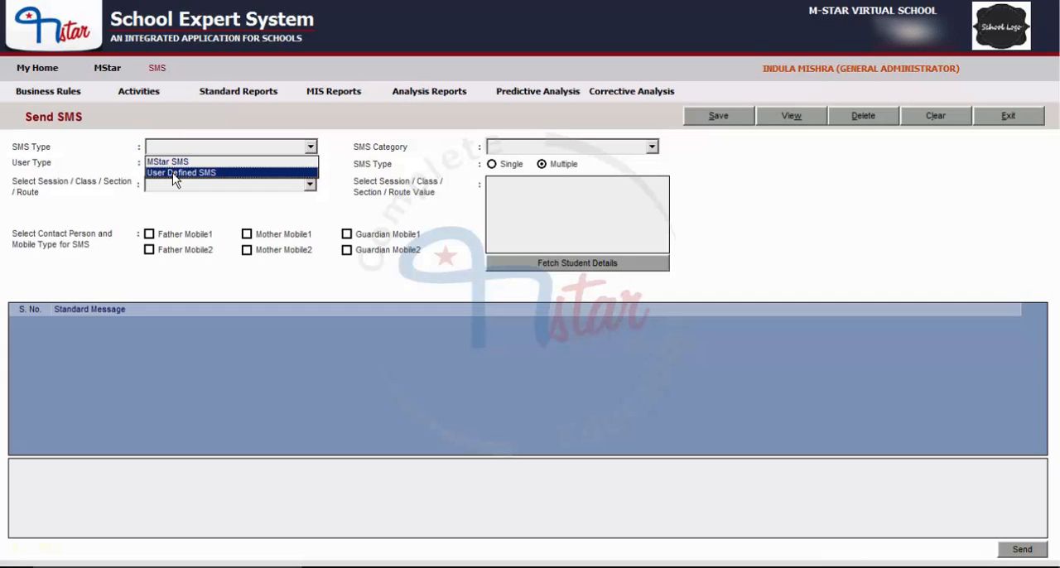
{"action": "left_click", "coordinate": [175, 173]}
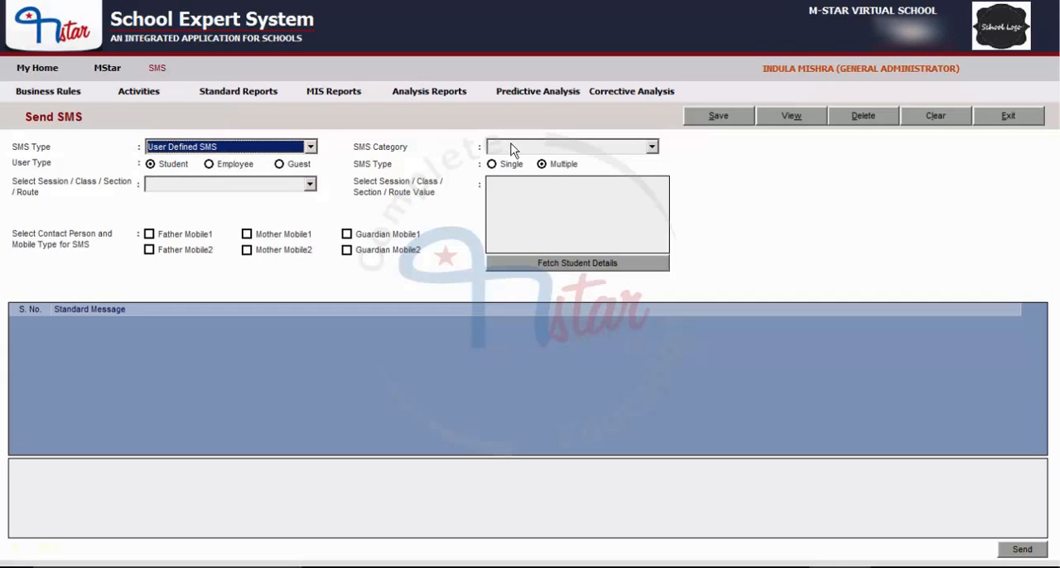
{"action": "left_click", "coordinate": [542, 149]}
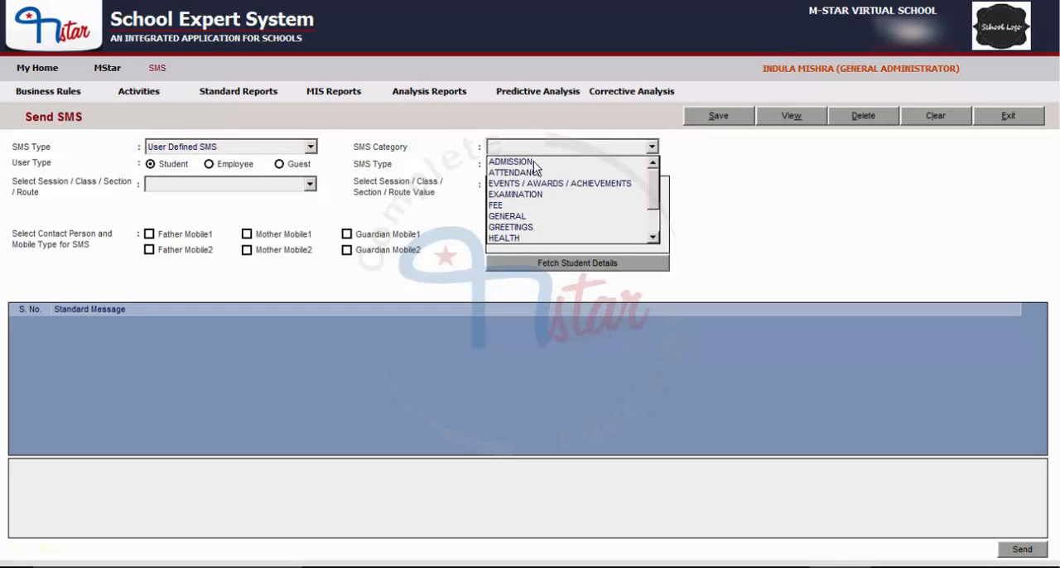
{"action": "left_click", "coordinate": [502, 217]}
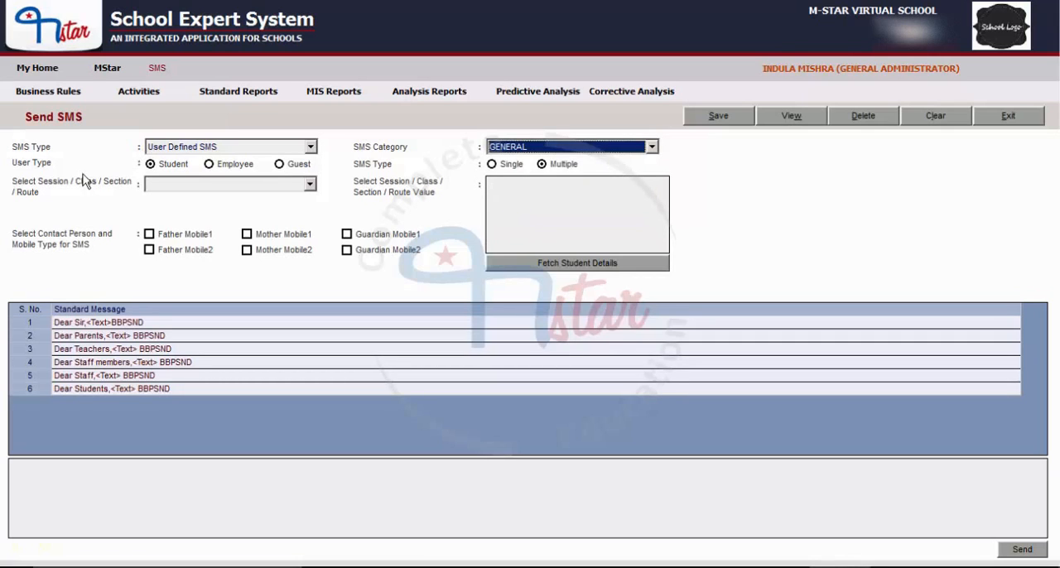
Step: Address the SMS to the Guest user type with Multiple recipients
{"action": "left_click", "coordinate": [280, 165]}
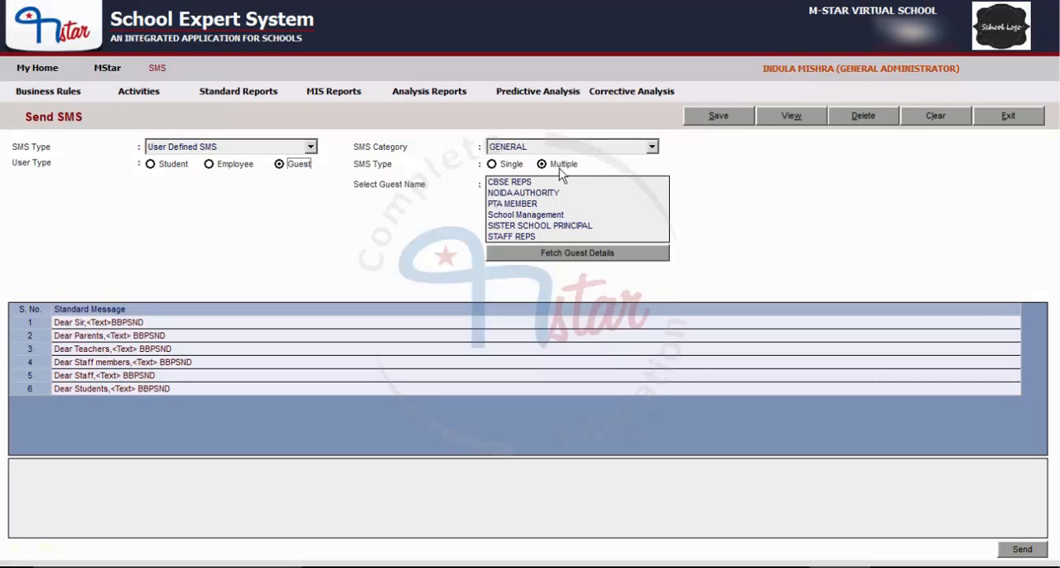
{"action": "left_click", "coordinate": [506, 167]}
{"action": "left_click", "coordinate": [552, 167]}
Step: Select the guest groups NOIDA AUTHORITY, PTA MEMBER and STAFF REPS as recipients
{"action": "left_click", "coordinate": [526, 192]}
{"action": "left_click", "coordinate": [524, 214], "text": "ctrl"}
{"action": "left_click", "coordinate": [517, 238], "text": "ctrl"}
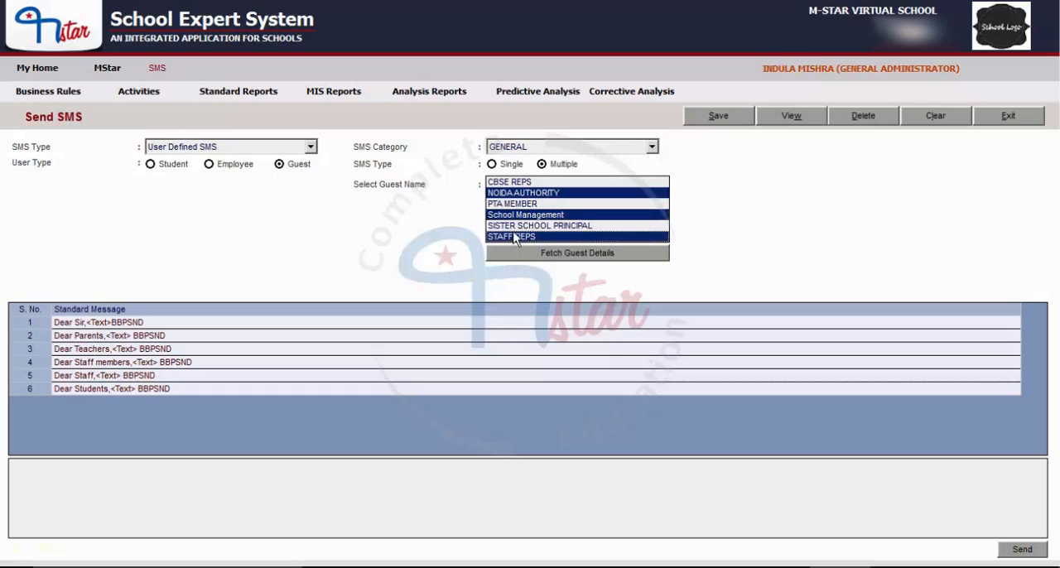
{"action": "left_click", "coordinate": [517, 225], "text": "ctrl"}
{"action": "left_click", "coordinate": [511, 205], "text": "ctrl"}
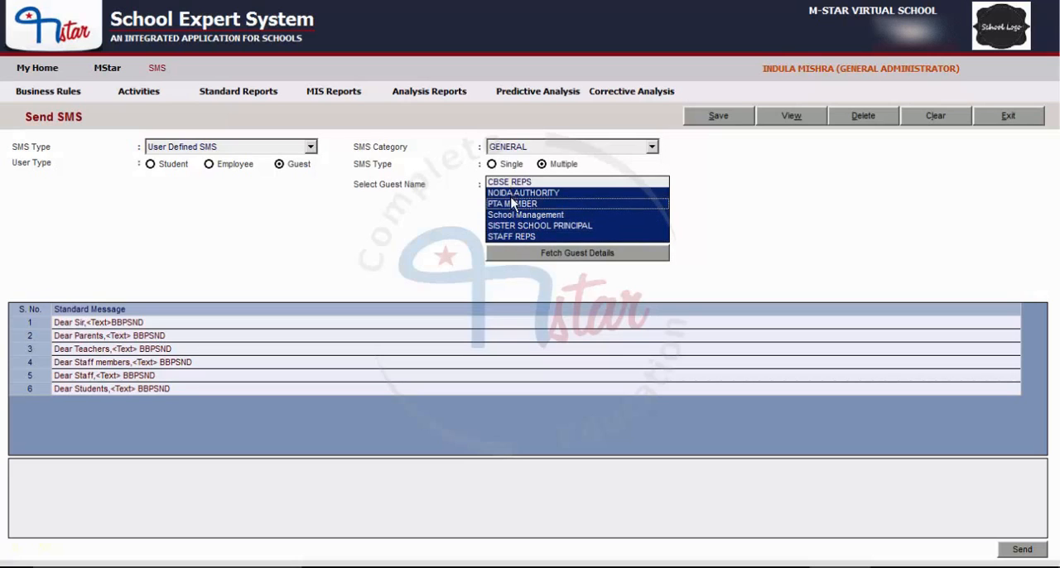
{"action": "left_click", "coordinate": [511, 215], "text": "ctrl"}
{"action": "left_click", "coordinate": [511, 225], "text": "ctrl"}
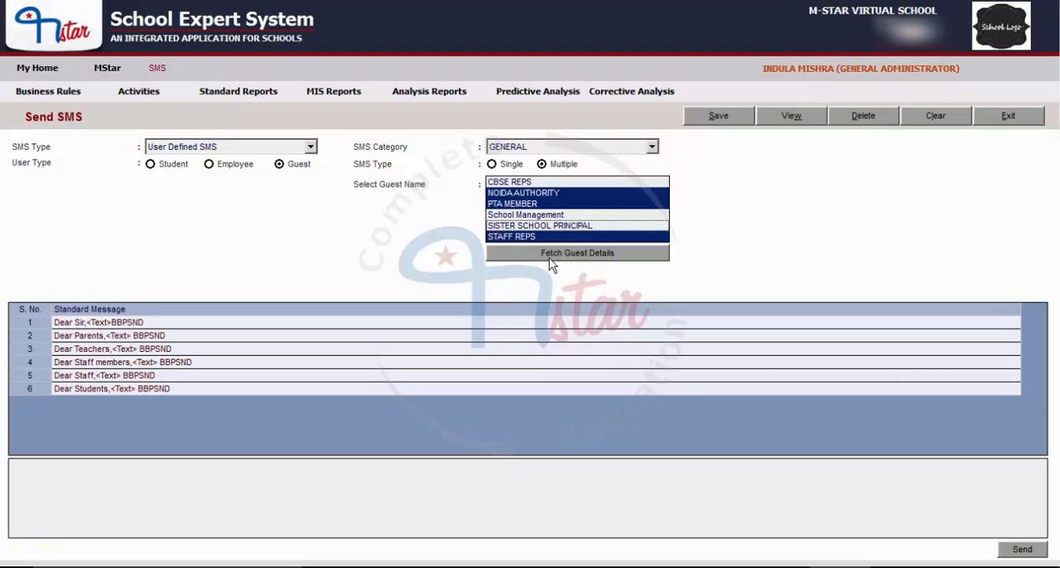
Step: Fetch the details of the chosen guest groups, mark three guest records as recipients and save the selection
{"action": "left_click", "coordinate": [583, 258]}
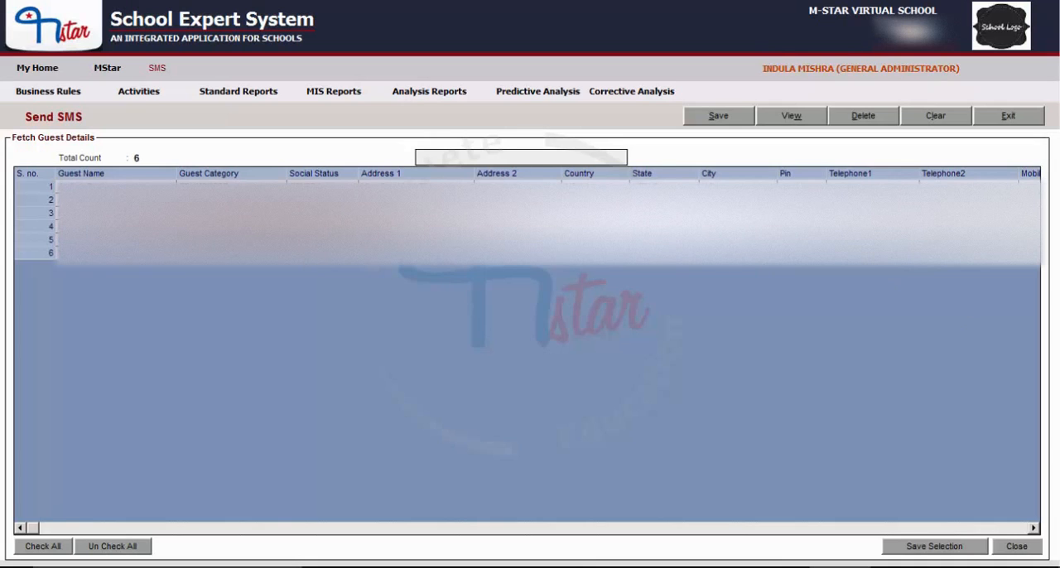
{"action": "left_click", "coordinate": [1034, 528]}
{"action": "left_click", "coordinate": [1034, 528]}
{"action": "left_click", "coordinate": [1034, 528]}
{"action": "left_click", "coordinate": [1035, 528]}
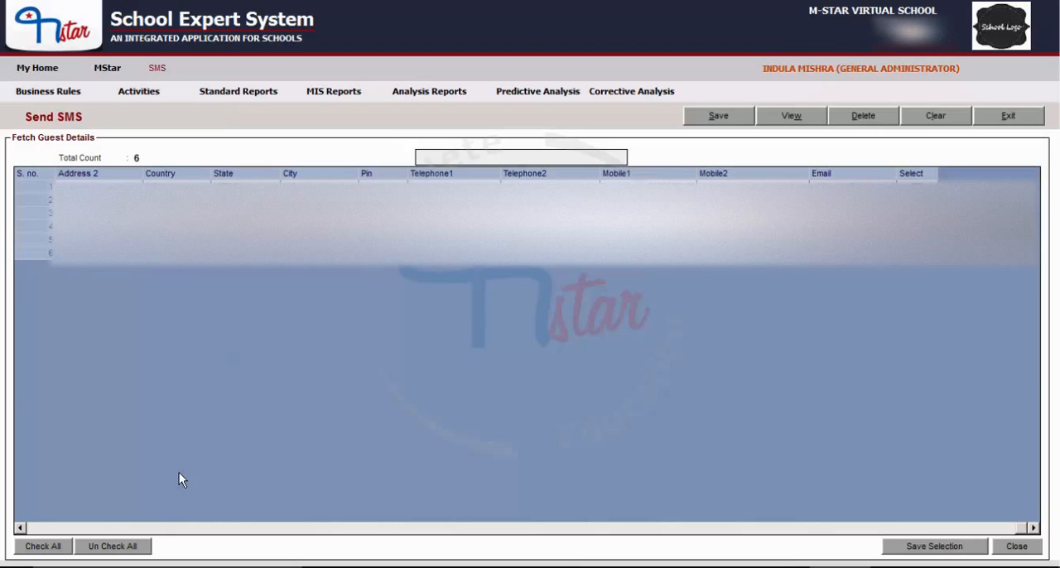
{"action": "left_click", "coordinate": [37, 549]}
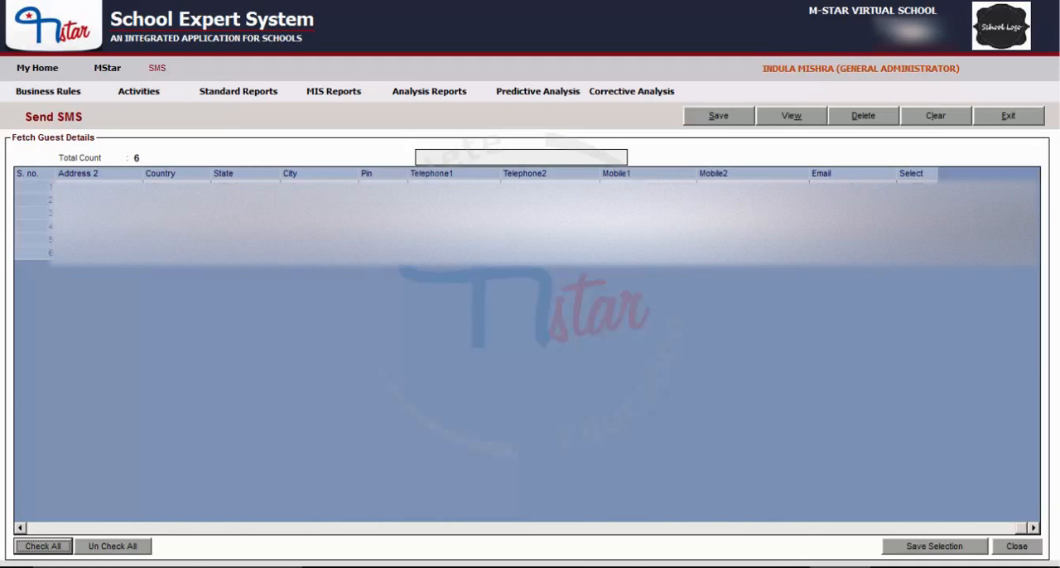
{"action": "key", "text": "Tab"}
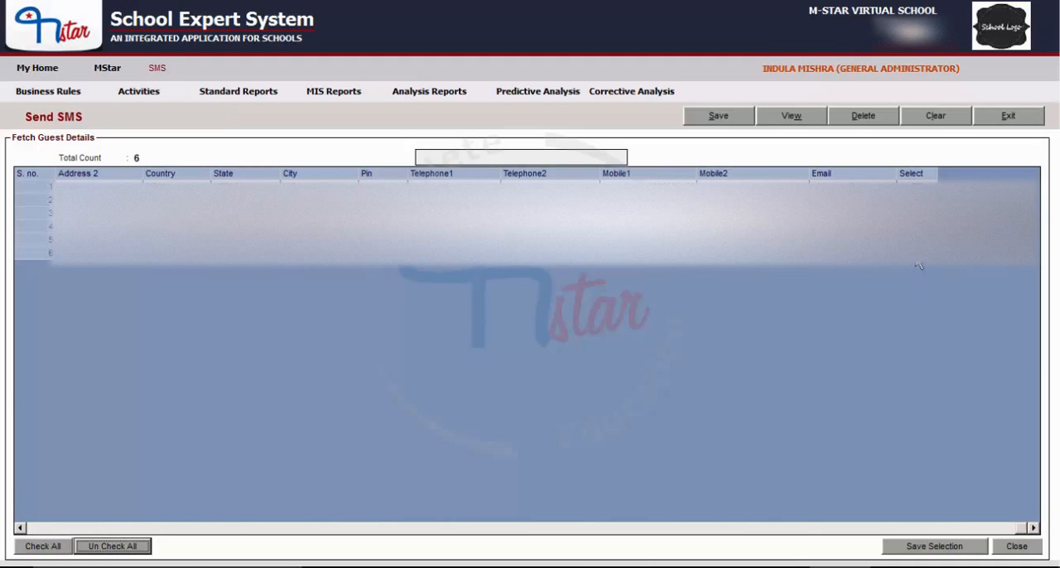
{"action": "left_click", "coordinate": [914, 254]}
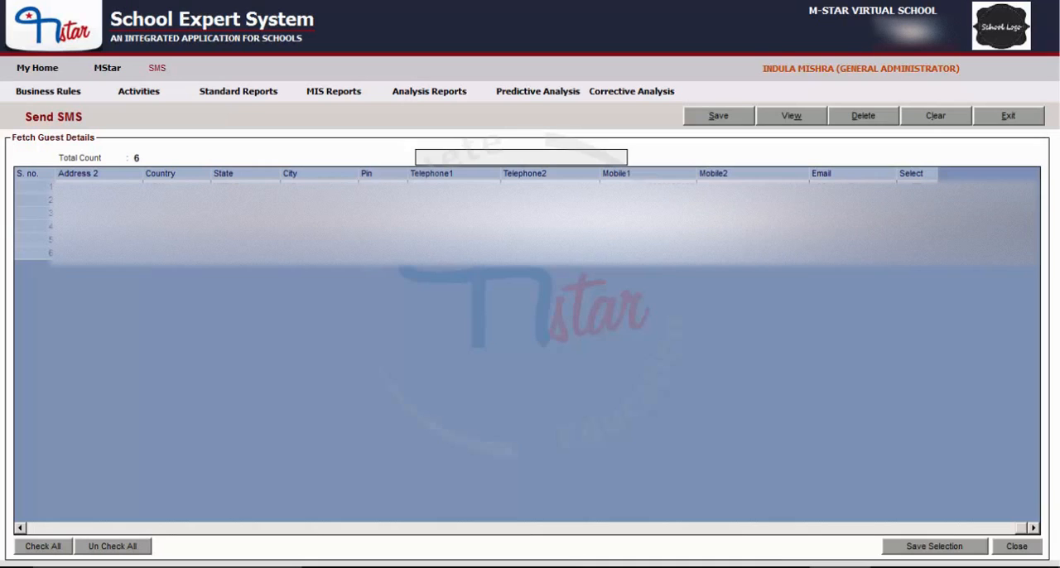
{"action": "left_click", "coordinate": [958, 551]}
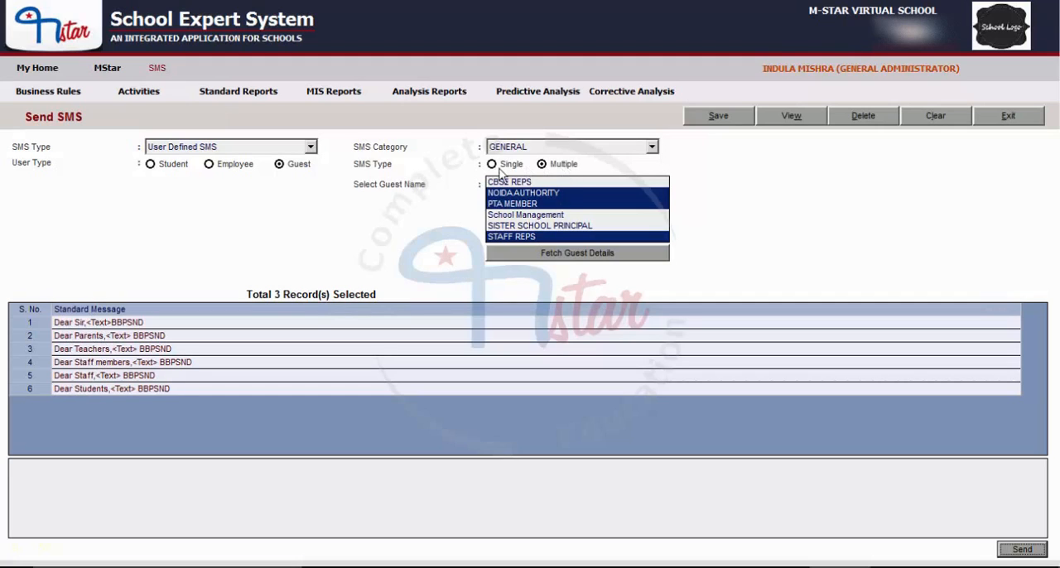
Step: Use the "Dear Sir" standard message and fill its text variable with "THANKS FOR YOUR VISIT"
{"action": "left_click", "coordinate": [98, 324]}
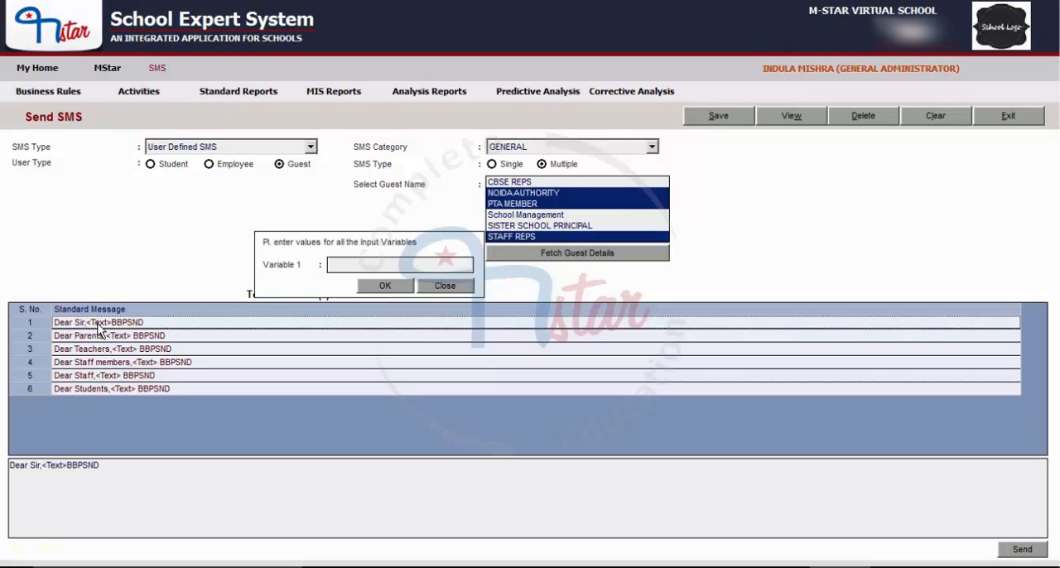
{"action": "left_click", "coordinate": [369, 263]}
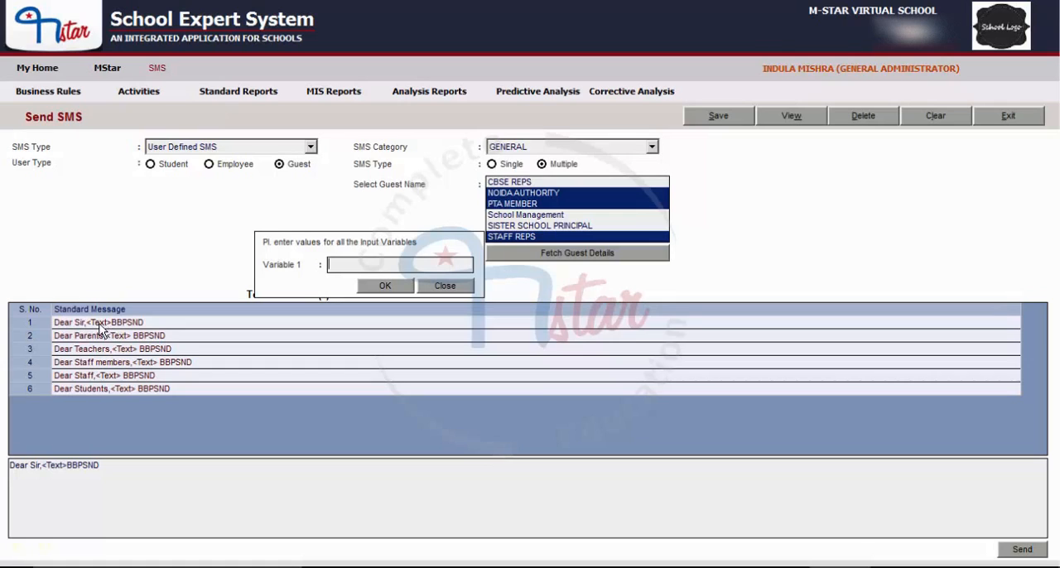
{"action": "type", "text": "THANKS FO"}
{"action": "type", "text": "R YOUR VISIT"}
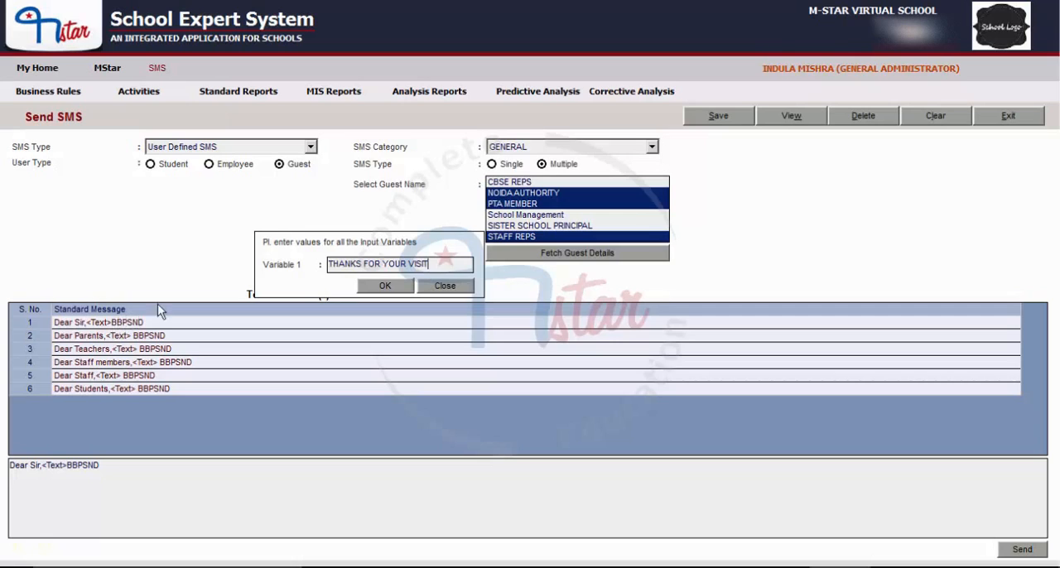
{"action": "left_click", "coordinate": [382, 288]}
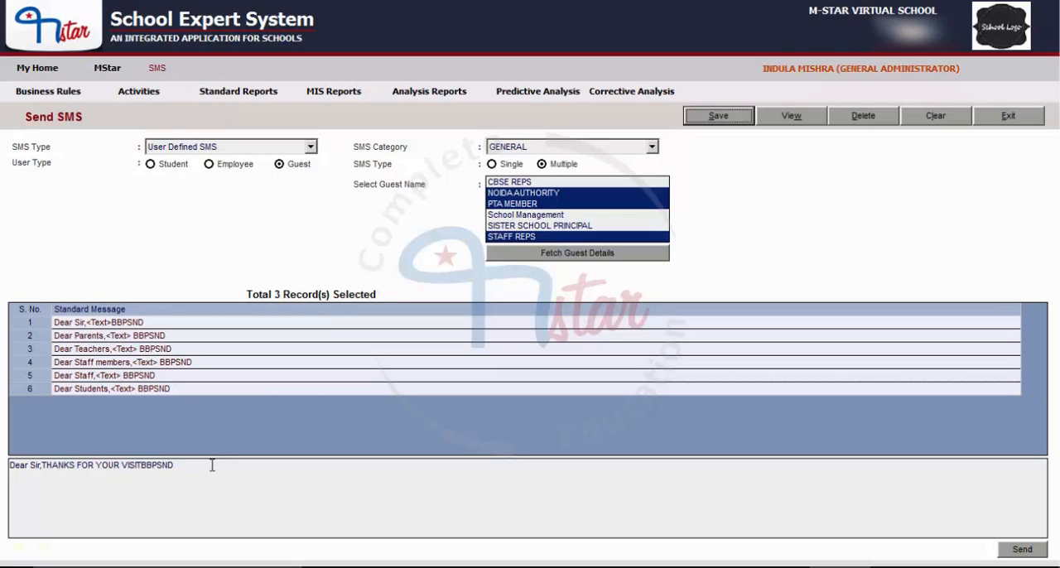
Step: Review the composed message text and clear the Send SMS form
{"action": "left_click_drag", "start_coordinate": [209, 466], "coordinate": [8, 466]}
{"action": "left_click", "coordinate": [150, 469]}
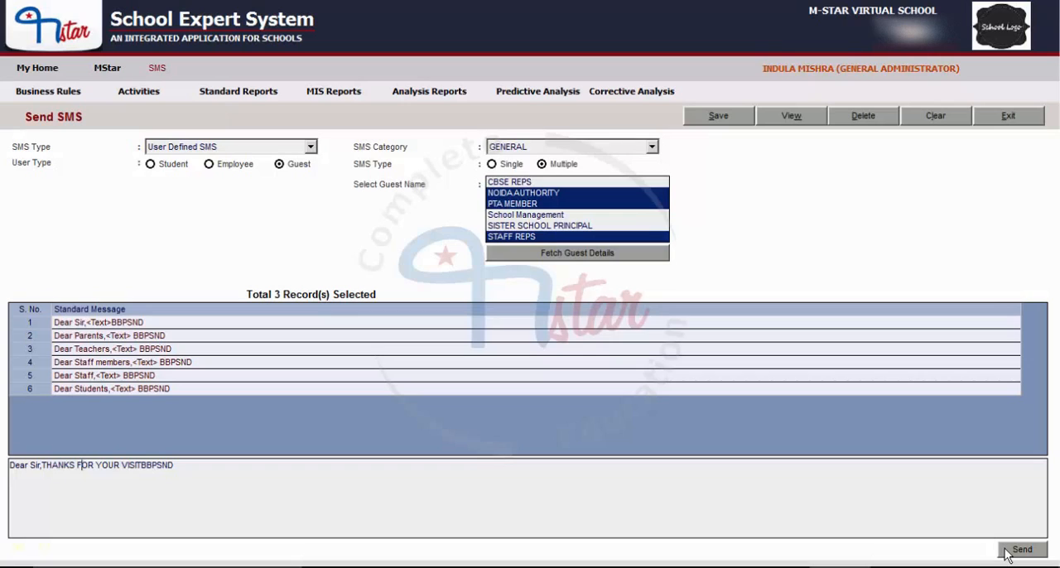
{"action": "left_click", "coordinate": [927, 122]}
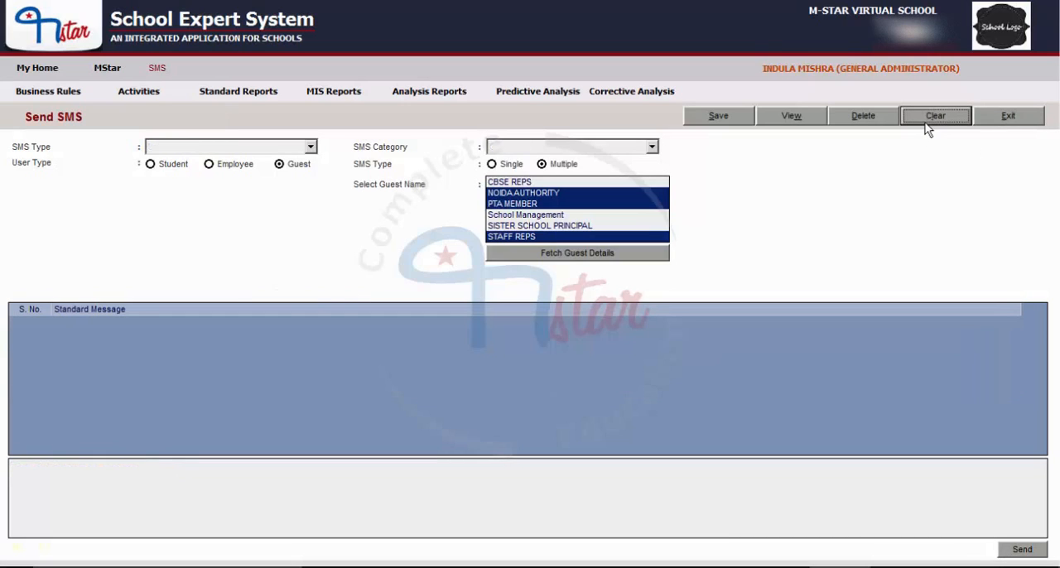